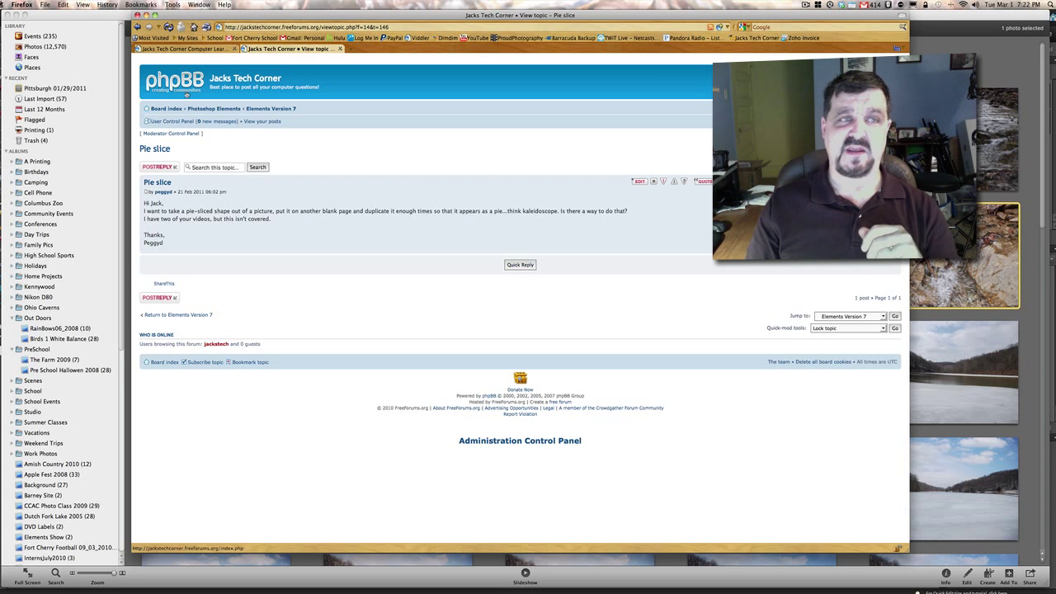
Step: Send the leafy stream photo DSC_0013_2.JPG from iPhoto to Photoshop Elements with Edit in External Editor
left_click(146, 15)
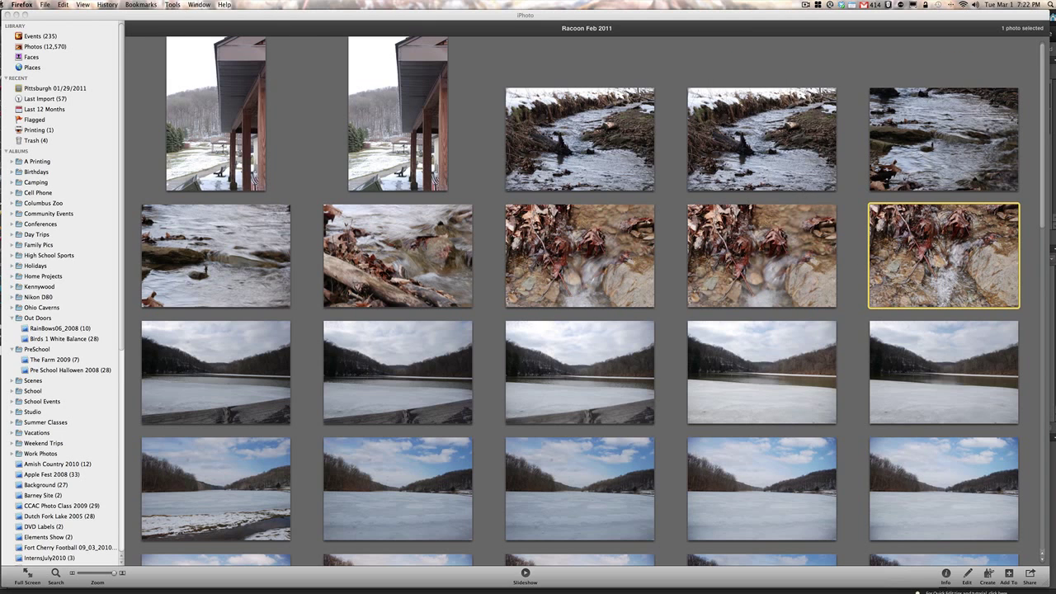
scroll(582, 261, "down", 5)
scroll(581, 261, "up", 5)
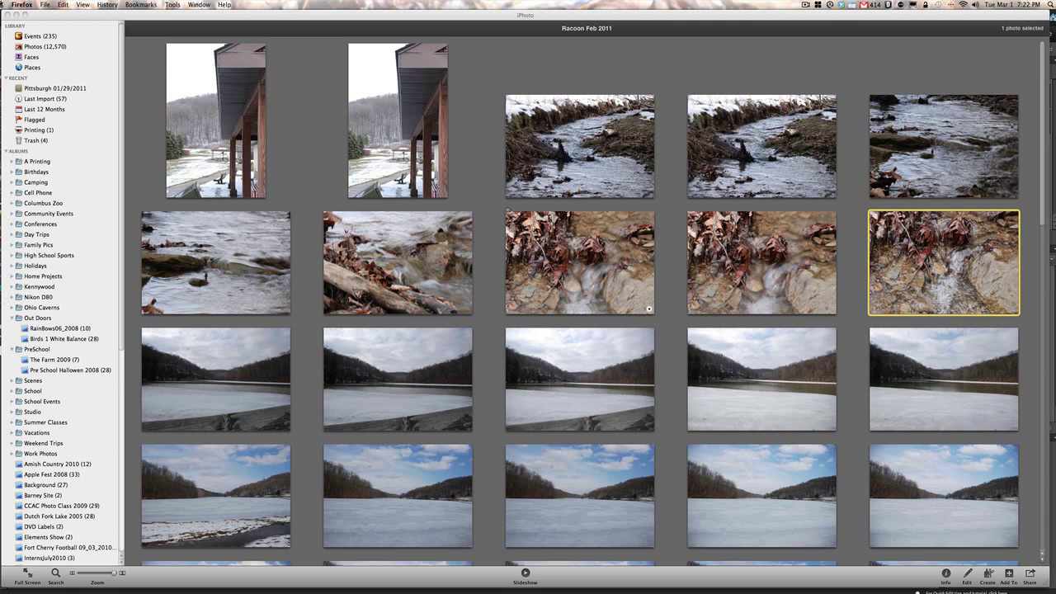
right_click(931, 267)
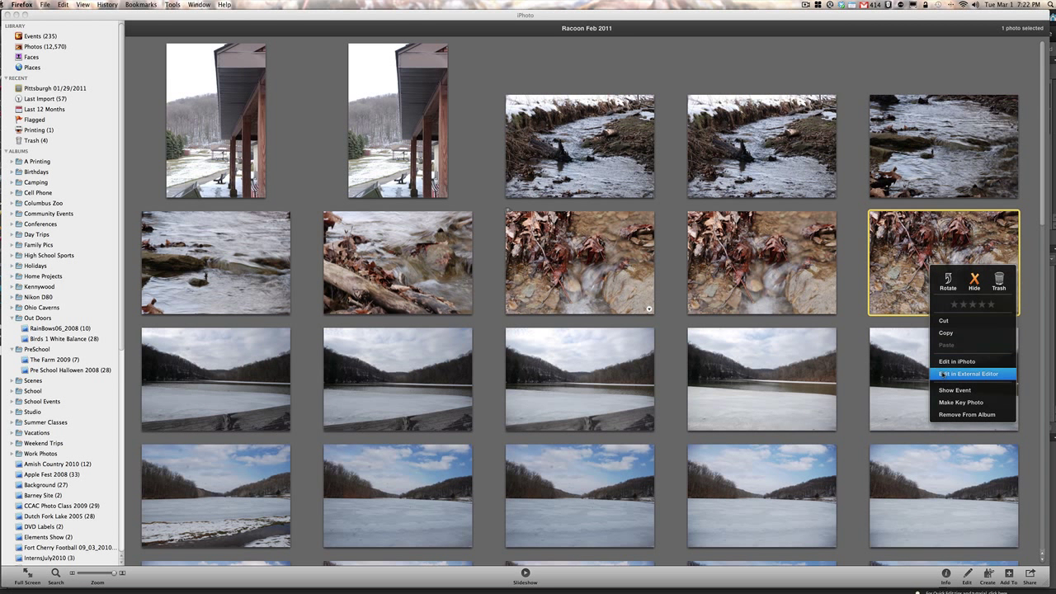
left_click(949, 374)
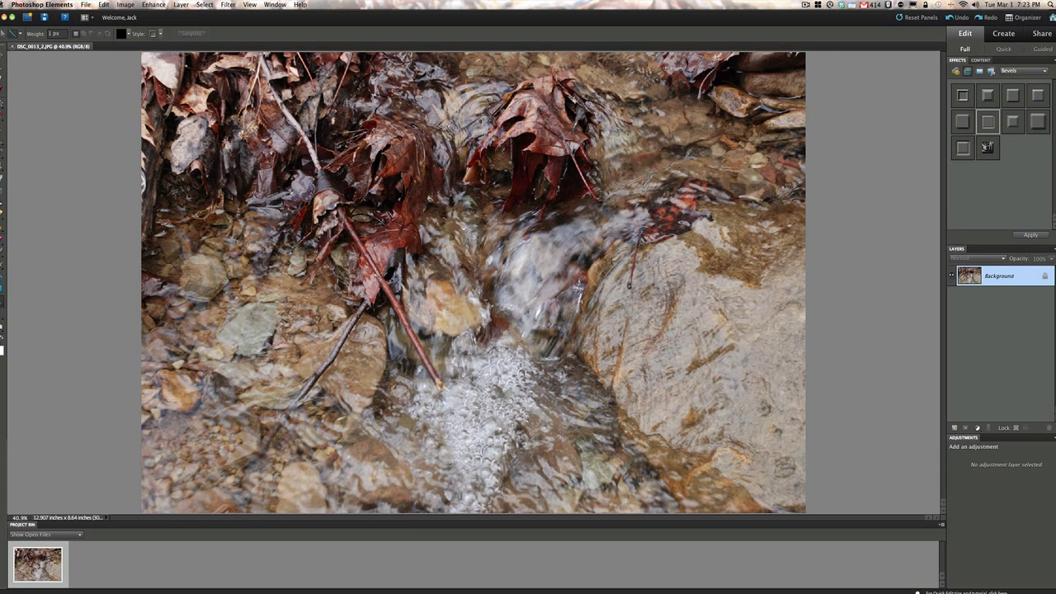
Step: Duplicate the stream photo's Background layer as Layer 1 with Cmd+J
key("super+j")
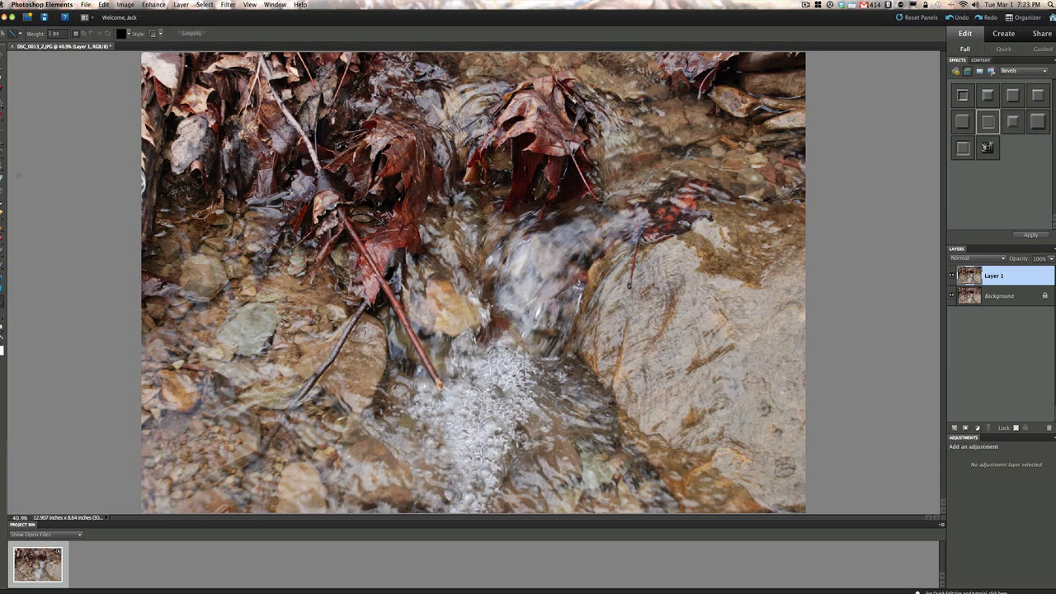
Step: Use the Cookie Cutter's Circle shape to outline a large circle over the cascade on Layer 1
key("q")
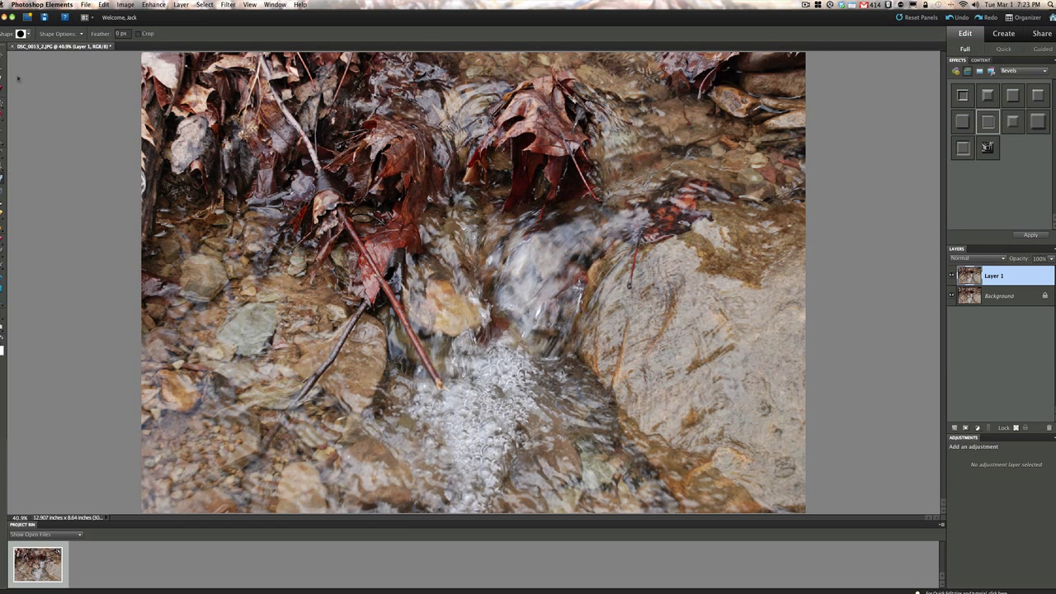
left_click(28, 34)
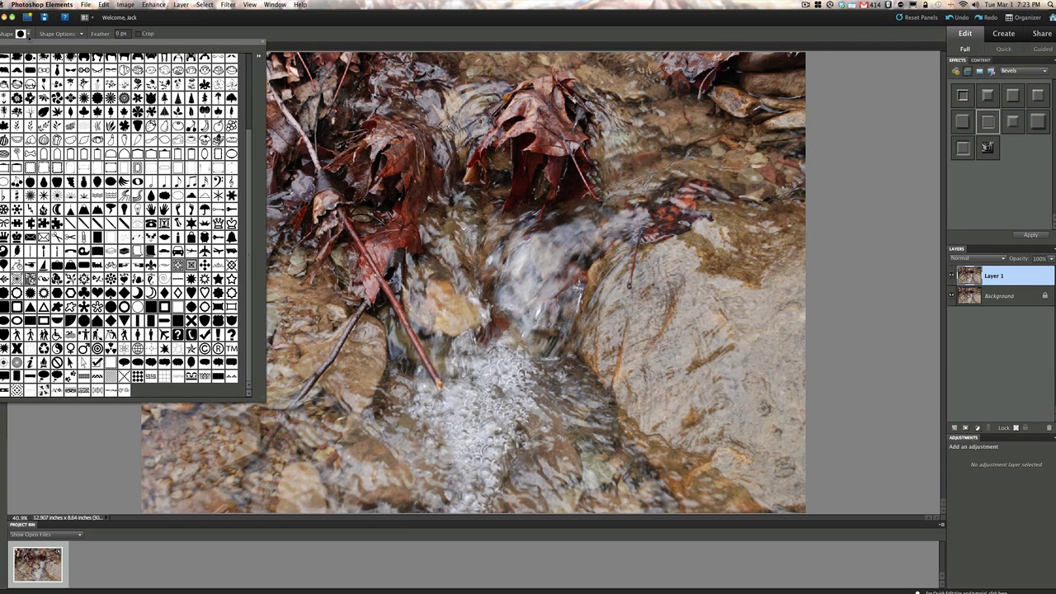
left_click(111, 306)
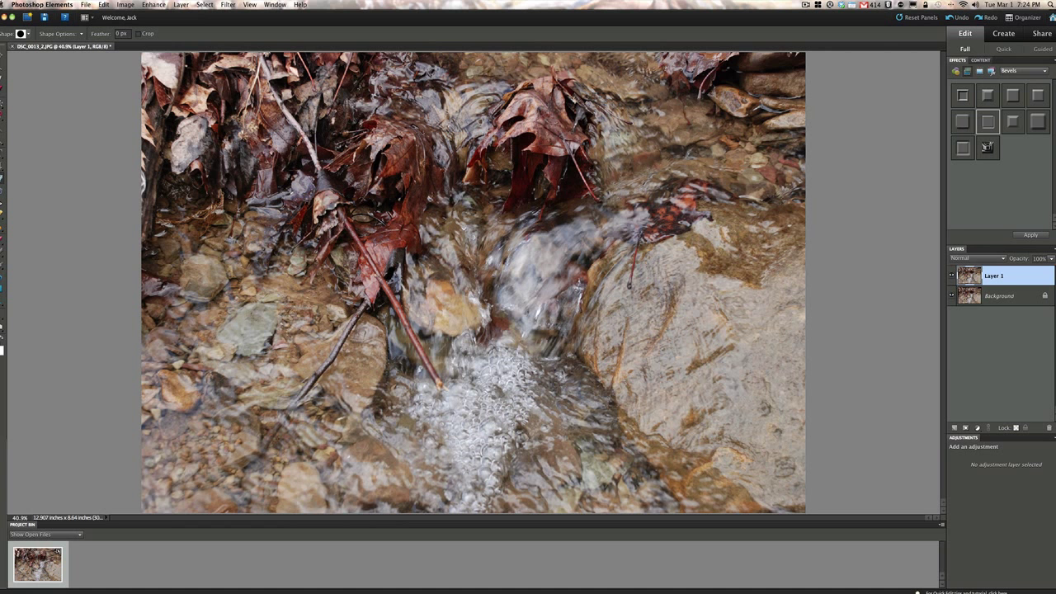
left_click_drag(329, 66, 736, 508)
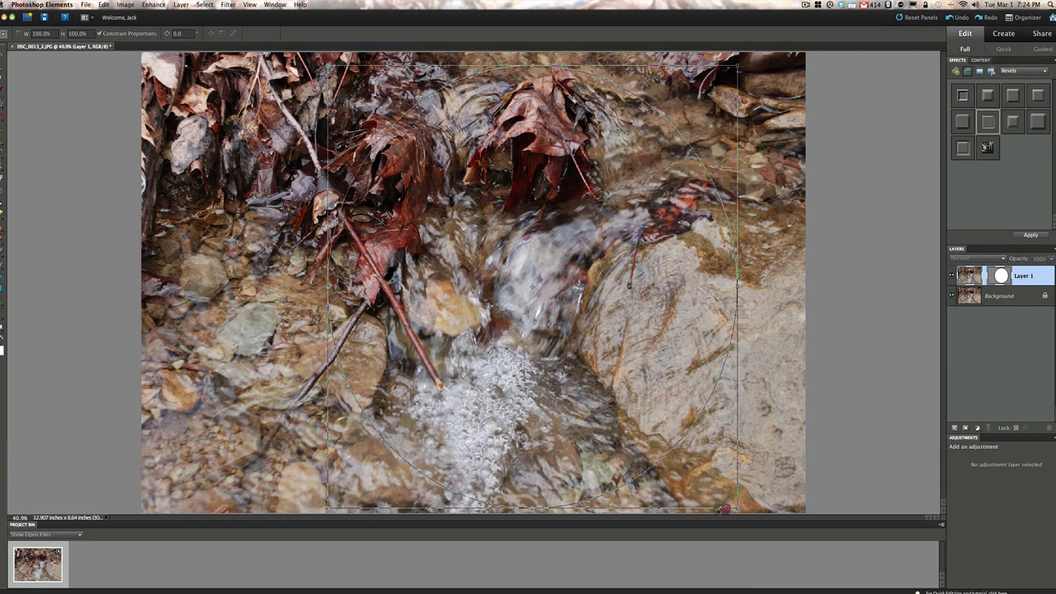
Step: Commit the circular cutout, hide the Background layer, and shift the circle left to centre it
left_click(724, 509)
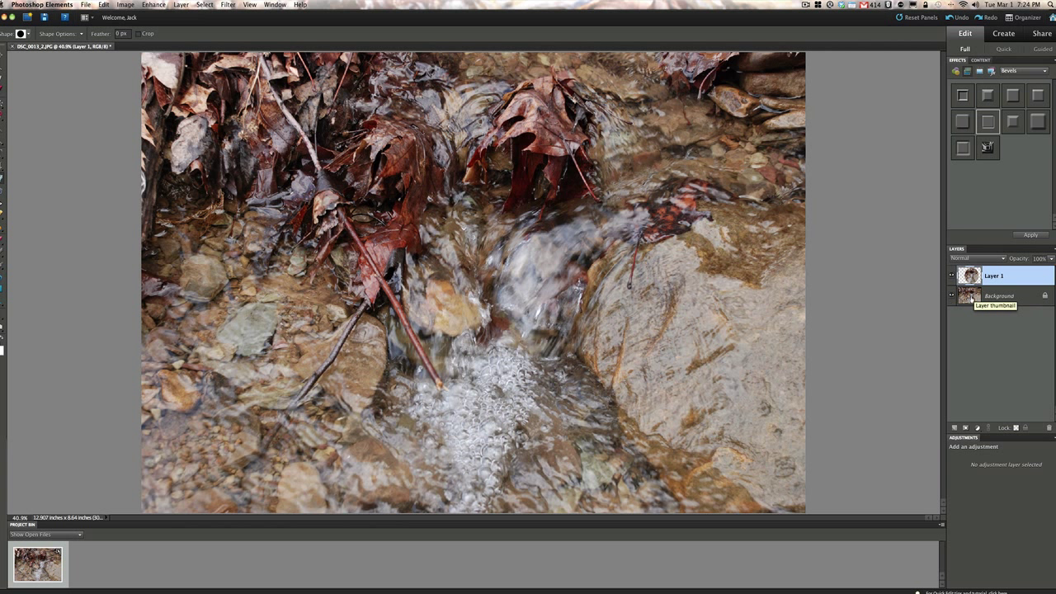
left_click(952, 297)
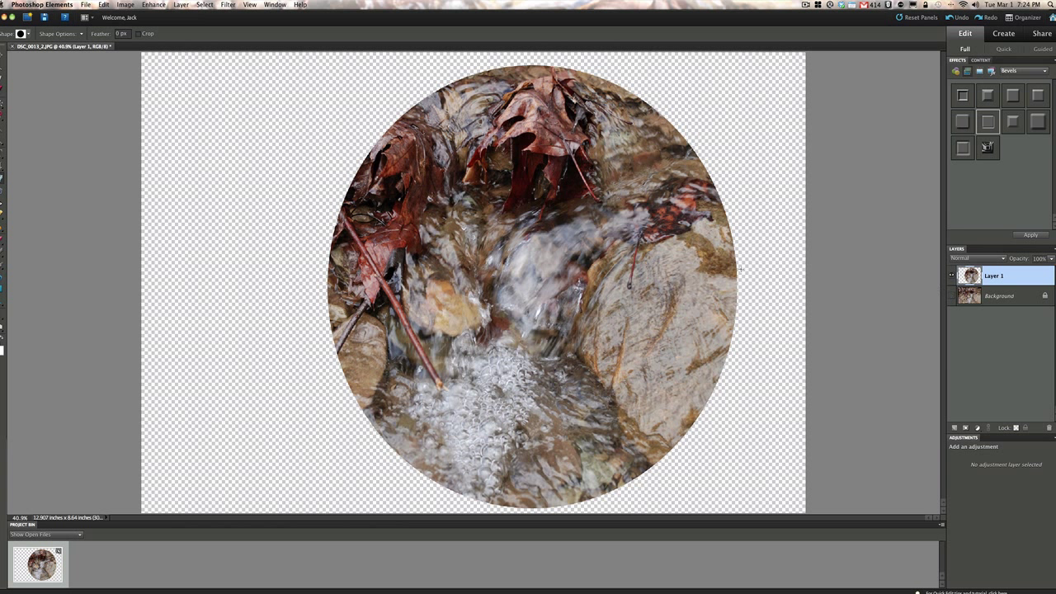
left_click(2, 62)
left_click_drag(536, 251, 495, 250)
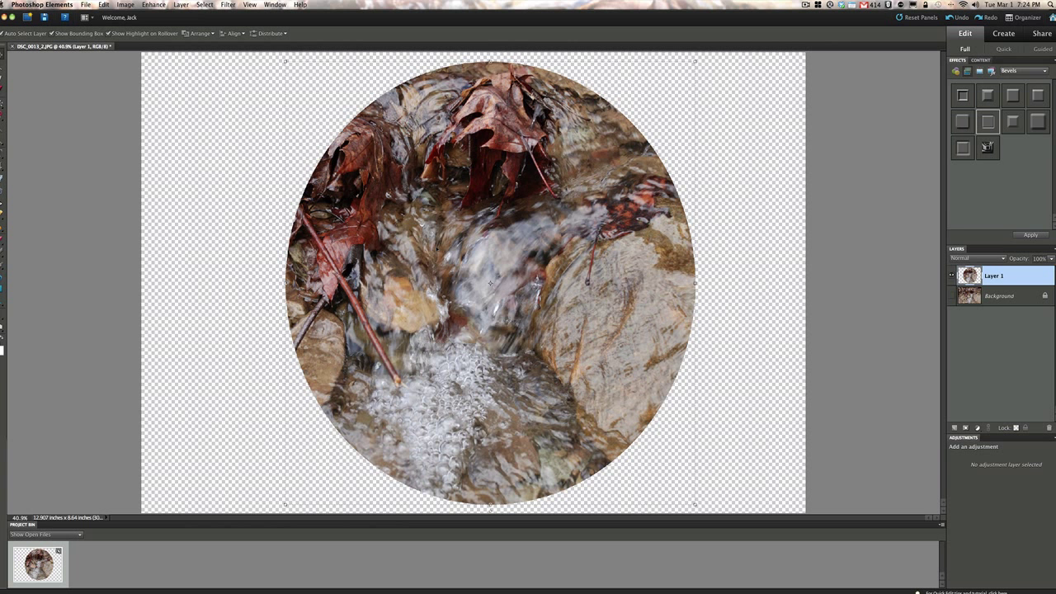
Step: Rename Layer 1 to 'Working' in the Layers panel
left_click(239, 305)
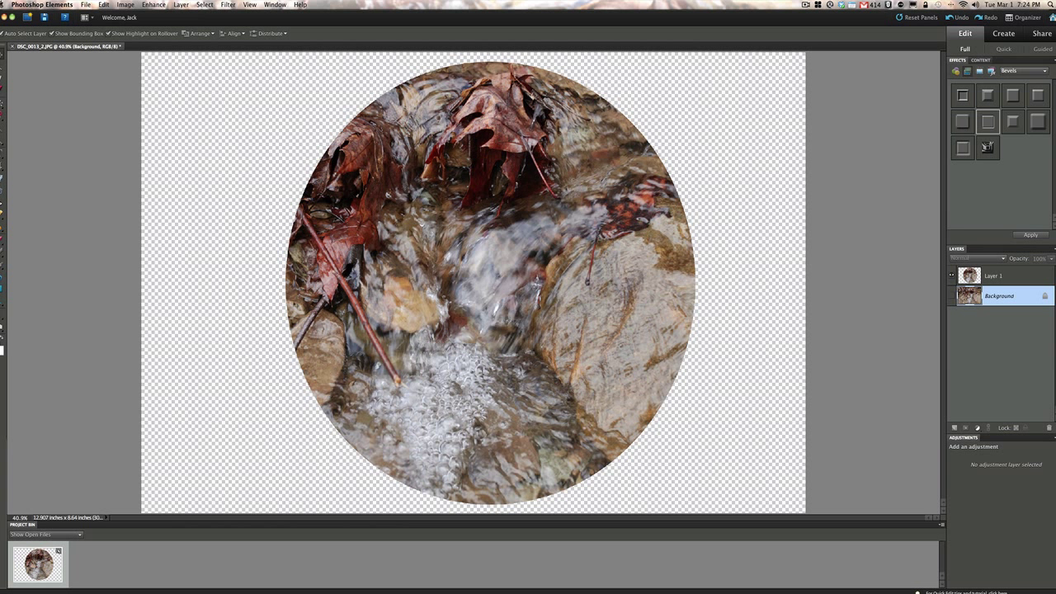
left_click(1003, 275)
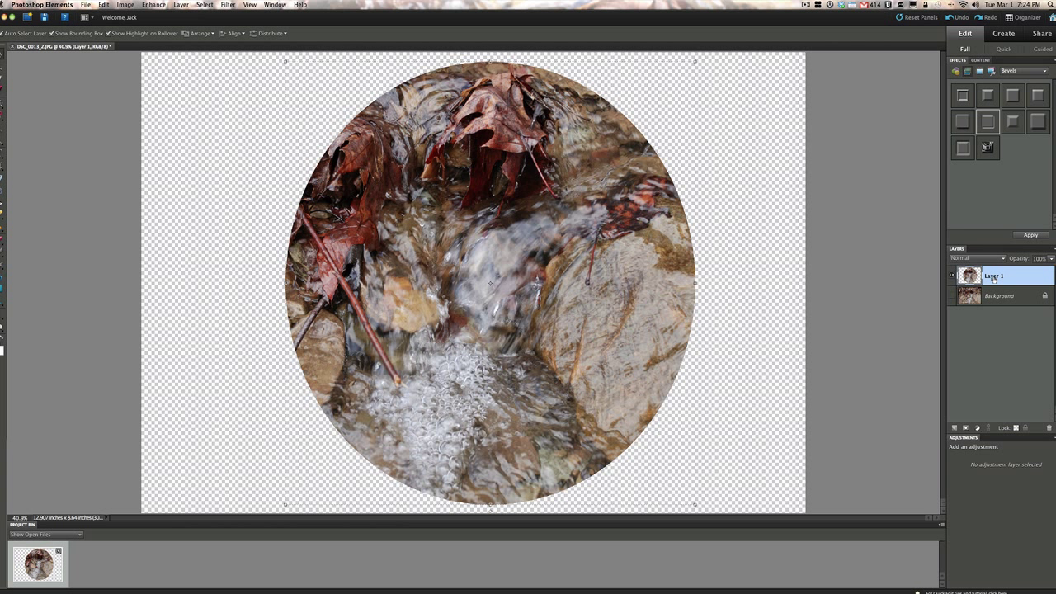
double_click(994, 277)
type("Working")
key("Return")
Step: Open Filter > Artistic > Cutout in the Filter Gallery for the Working layer
left_click(228, 5)
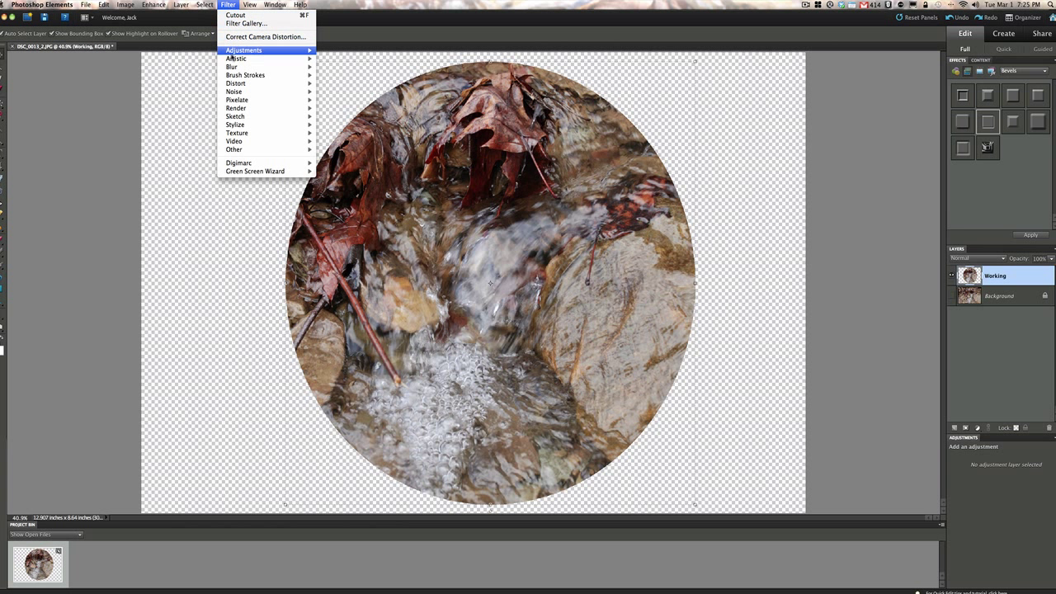
mouse_move(236, 61)
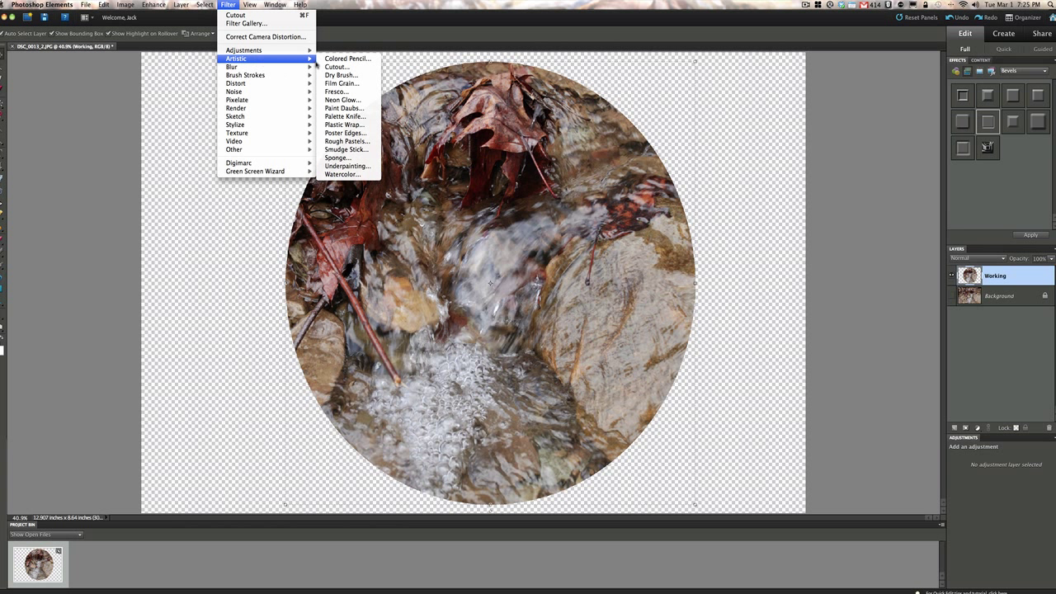
left_click(330, 69)
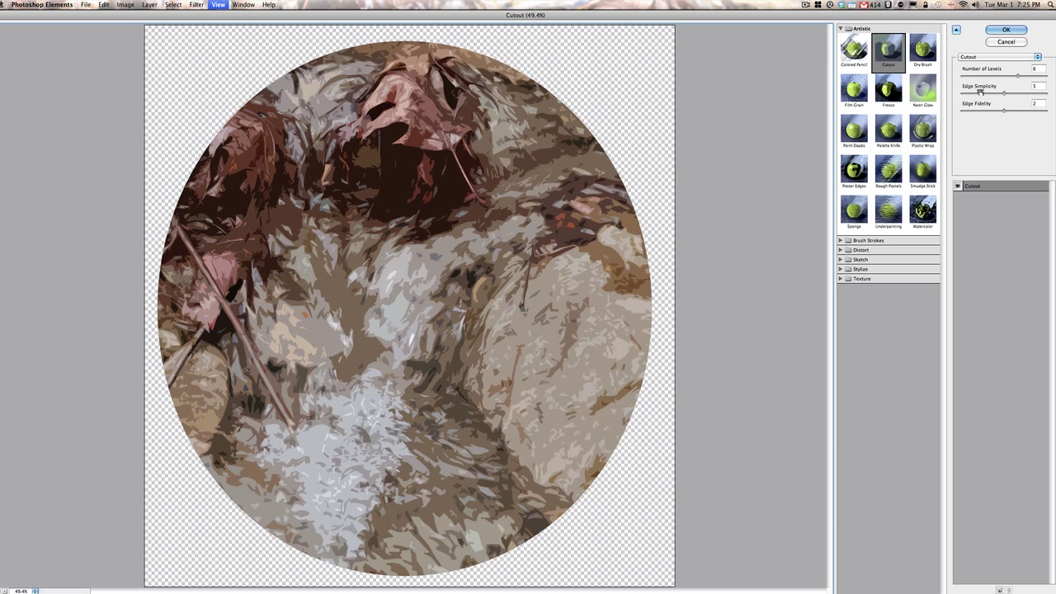
Step: Set Cutout to 6 levels, edge simplicity 5 and edge fidelity 2, then apply it
left_click_drag(980, 93, 1012, 96)
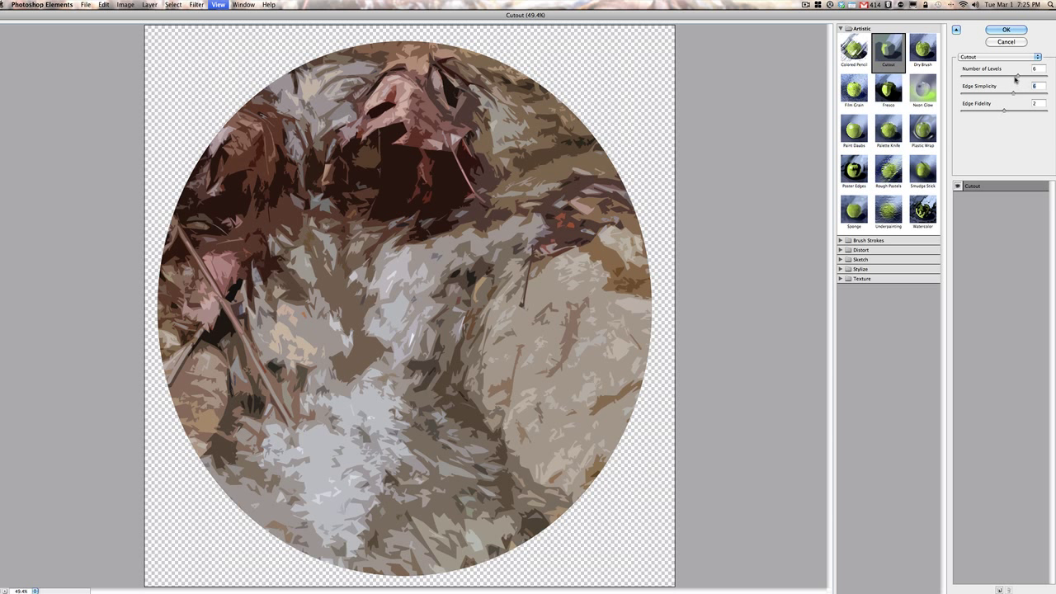
left_click_drag(1018, 77, 1023, 77)
left_click_drag(1015, 76, 1004, 76)
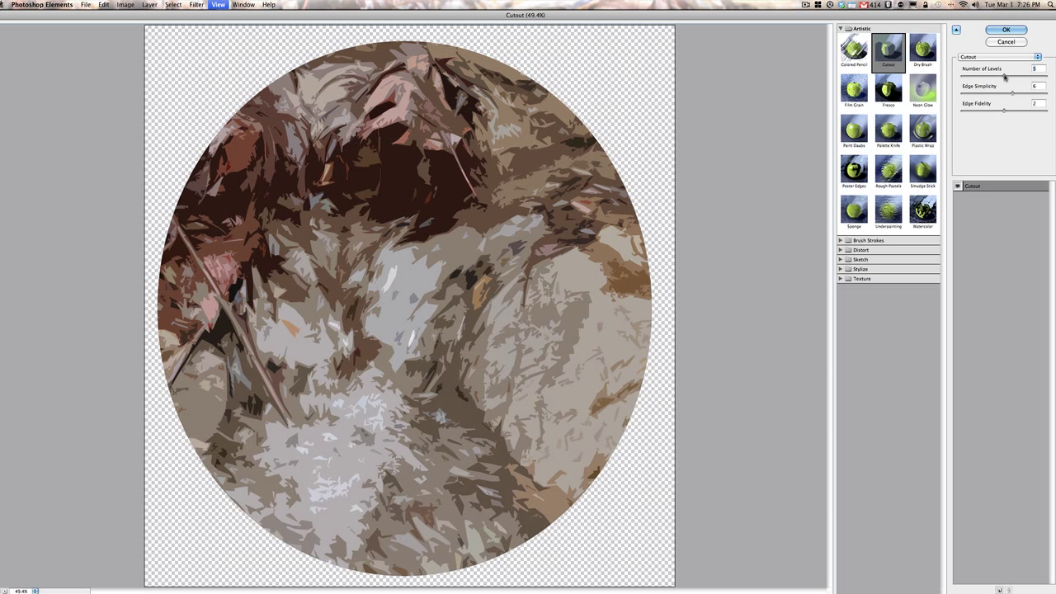
left_click_drag(1004, 77, 988, 95)
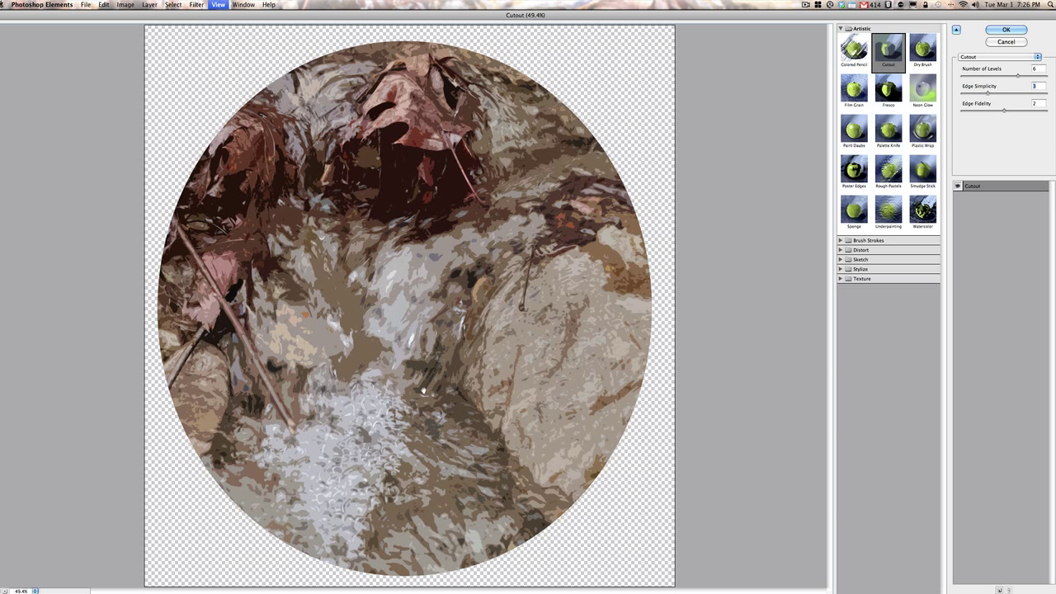
left_click_drag(988, 95, 998, 94)
left_click_drag(996, 94, 1007, 96)
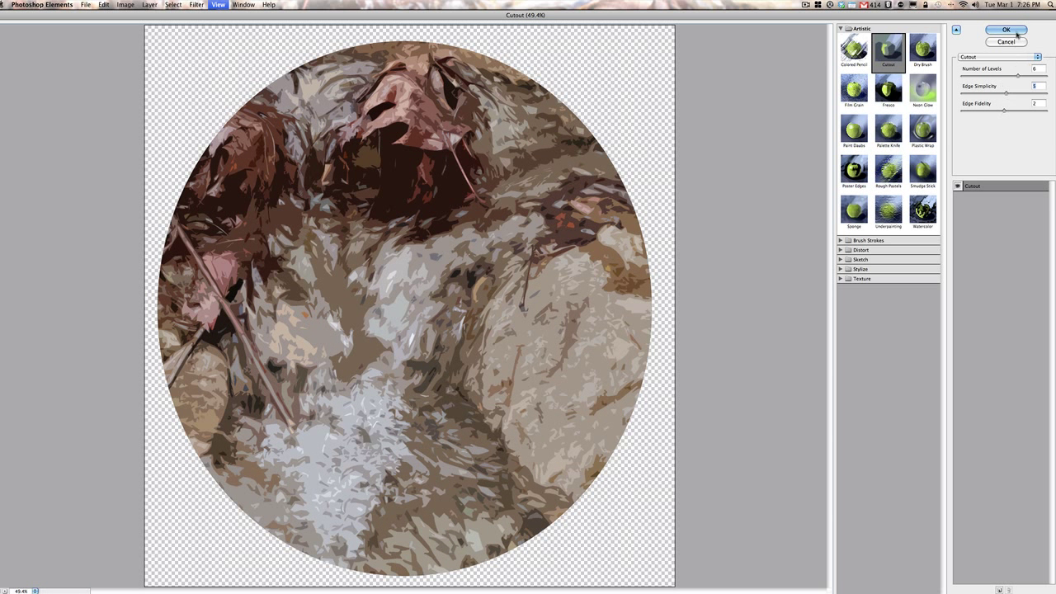
left_click(1005, 30)
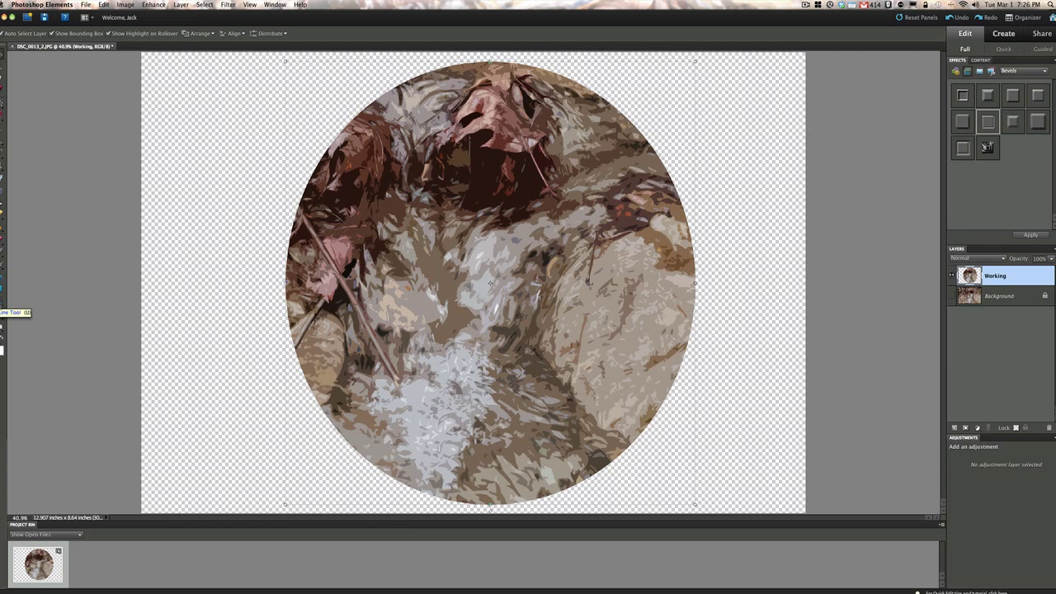
Step: Select the Line tool from the shape tool flyout
left_click_drag(2, 300, 36, 343)
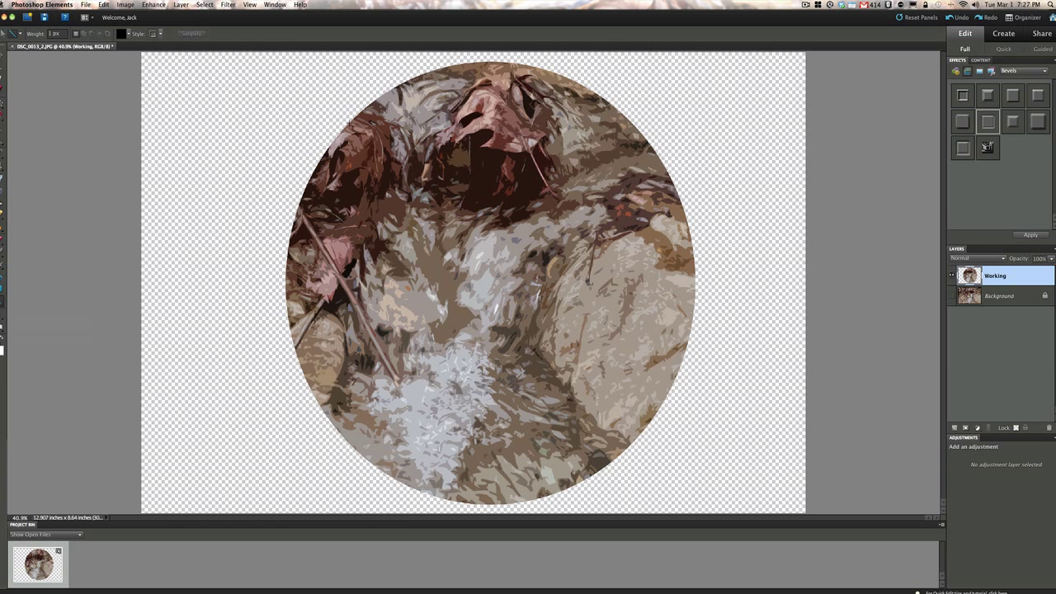
Step: Draw a 1 px line from upper left to lower right through the circle's centre
left_click_drag(350, 125, 641, 430)
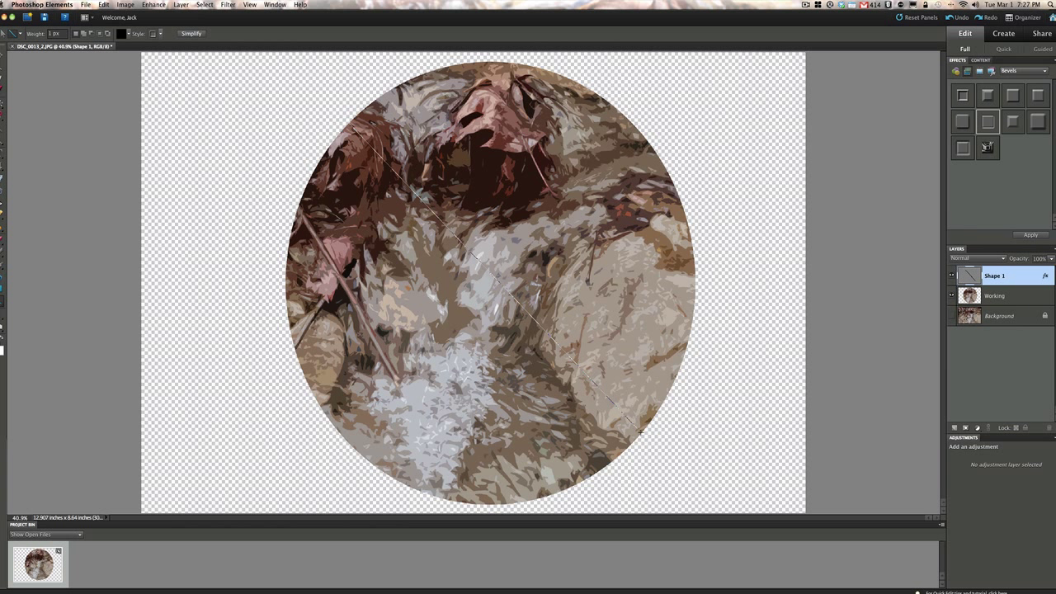
Step: Reduce the Shape 1 line's bevel size to 7 px in Style Settings
double_click(1045, 277)
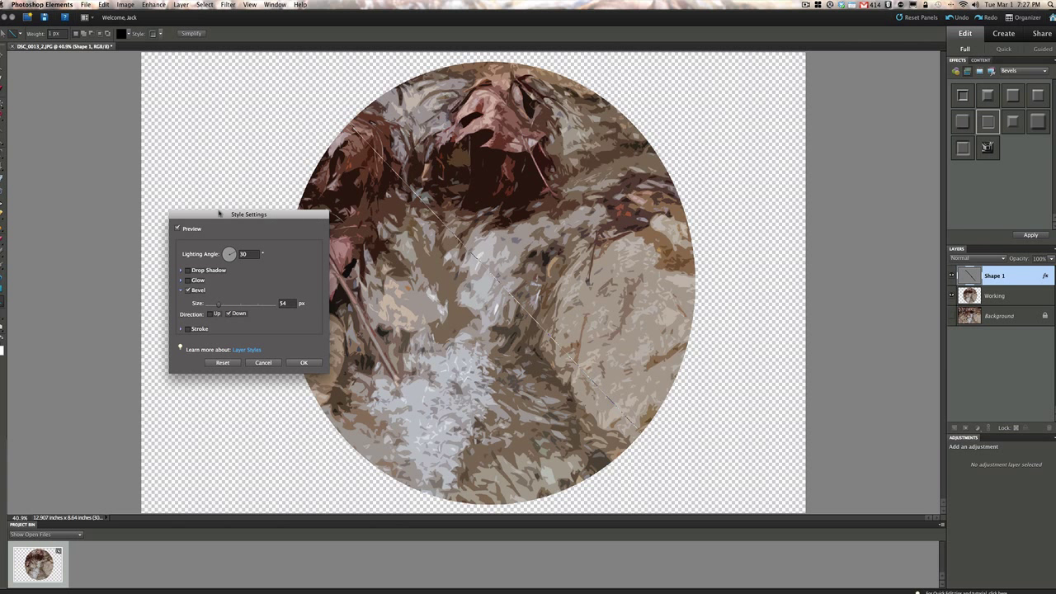
left_click_drag(238, 215, 260, 125)
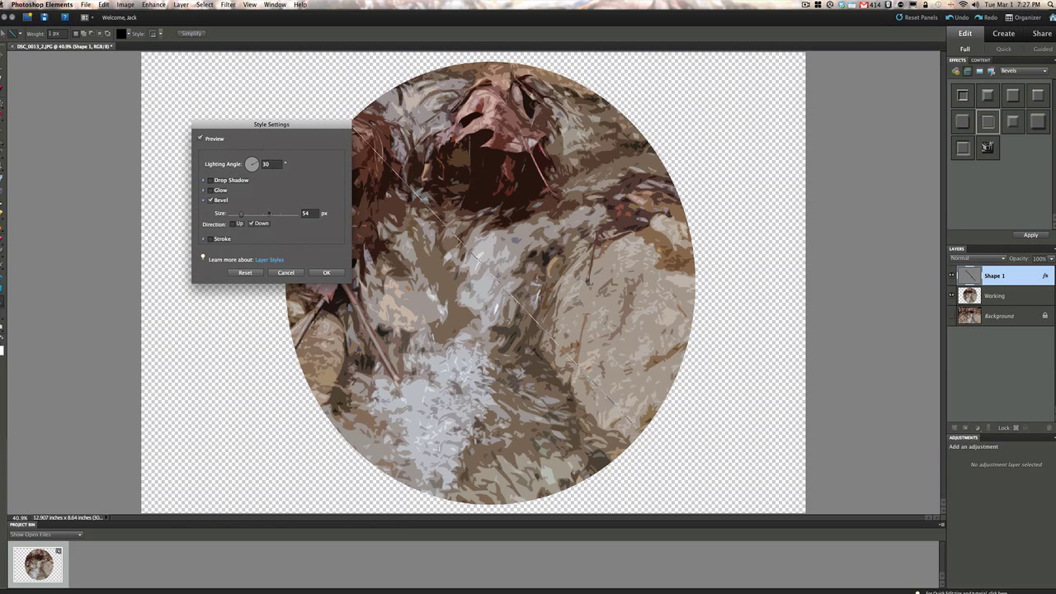
mouse_move(240, 214)
left_mouse_down()
mouse_move(267, 214)
mouse_move(238, 215)
left_mouse_up()
left_click_drag(238, 216, 275, 216)
left_click_drag(265, 216, 234, 216)
left_click(327, 272)
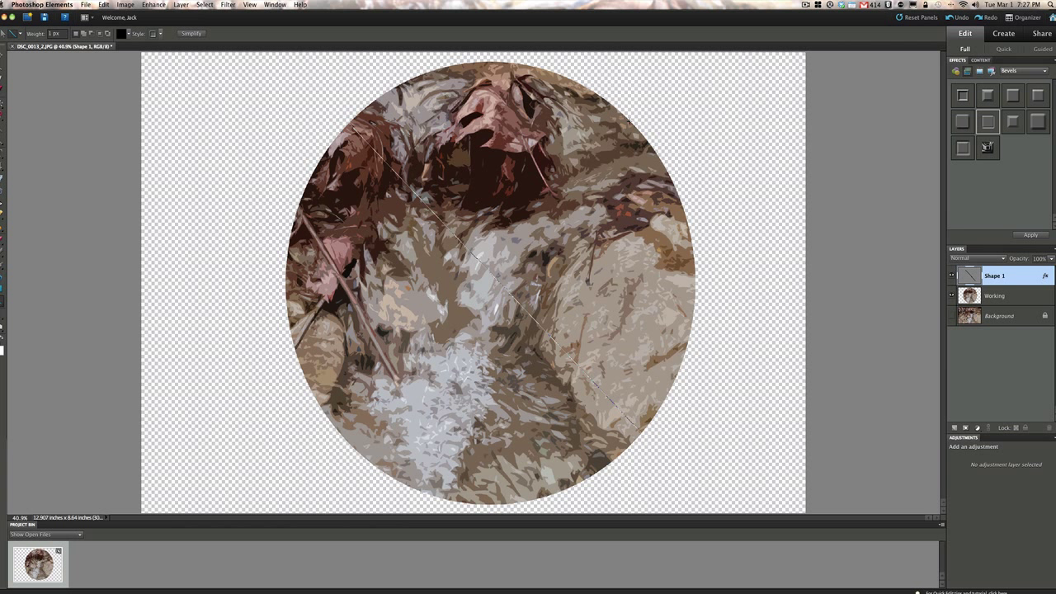
Step: Draw four lines through the circle's centre: opposite diagonal, vertical, horizontal, and another diagonal
left_click_drag(628, 120, 338, 430)
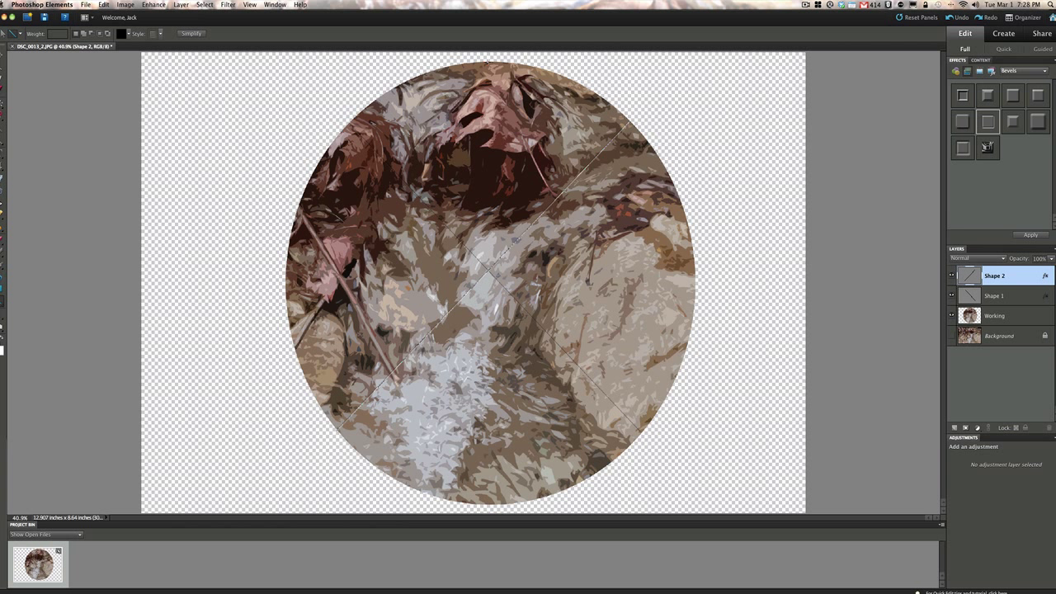
mouse_move(487, 63)
left_mouse_down()
mouse_move(484, 504)
mouse_move(505, 505)
mouse_move(490, 505)
left_mouse_up()
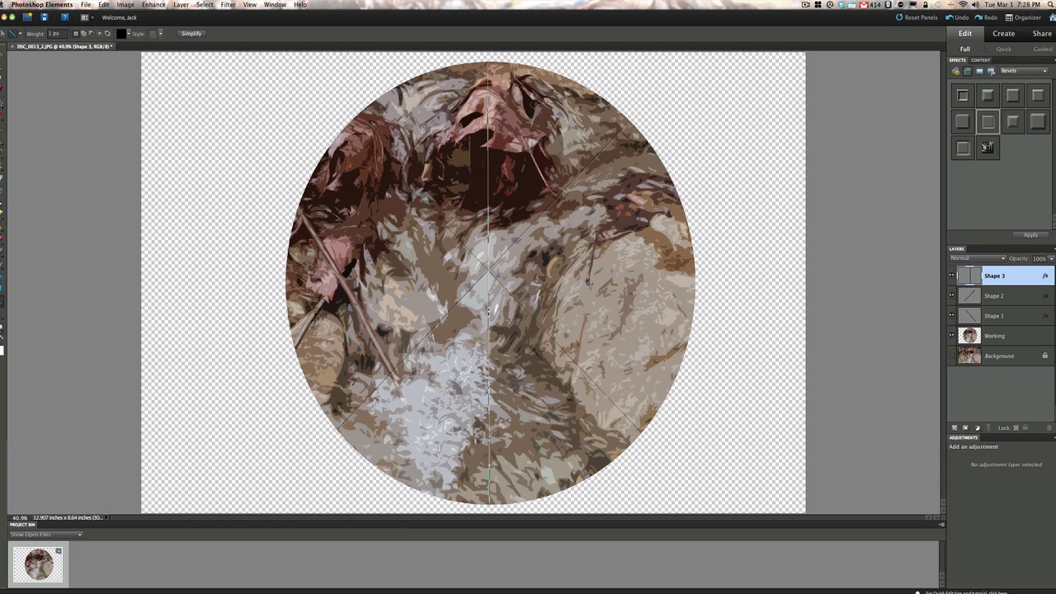
left_click_drag(290, 250, 696, 290)
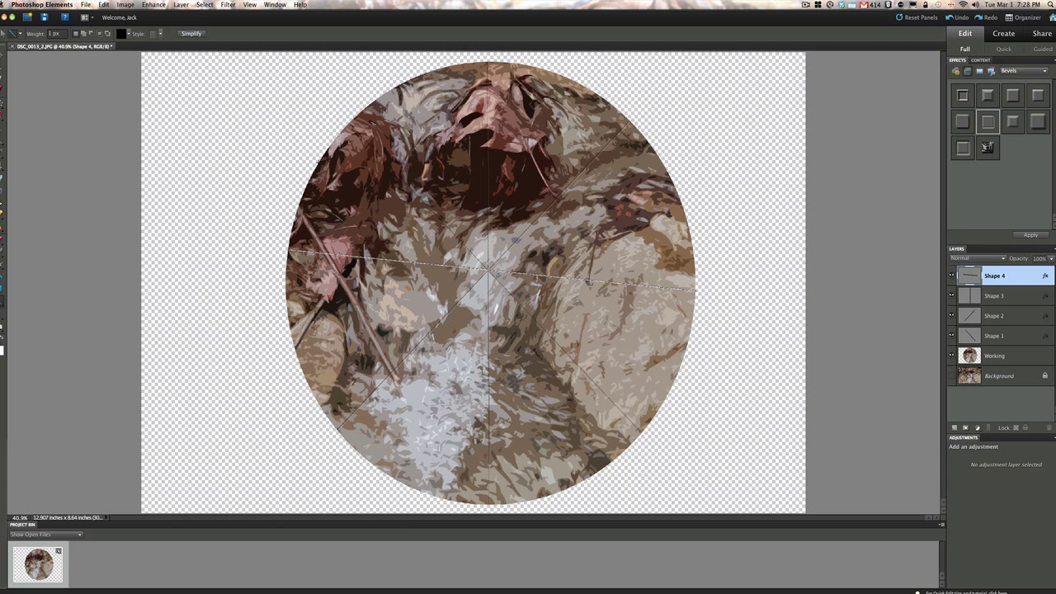
left_click_drag(322, 163, 672, 381)
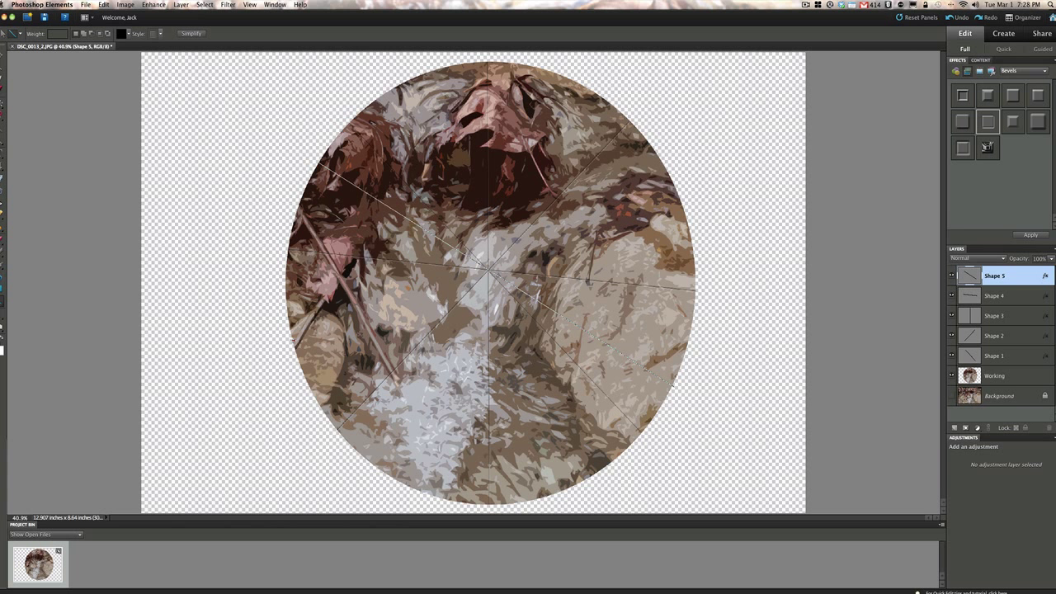
Step: Draw three more slicing lines through the centre as Shape 6 to Shape 8
left_click_drag(294, 339, 683, 200)
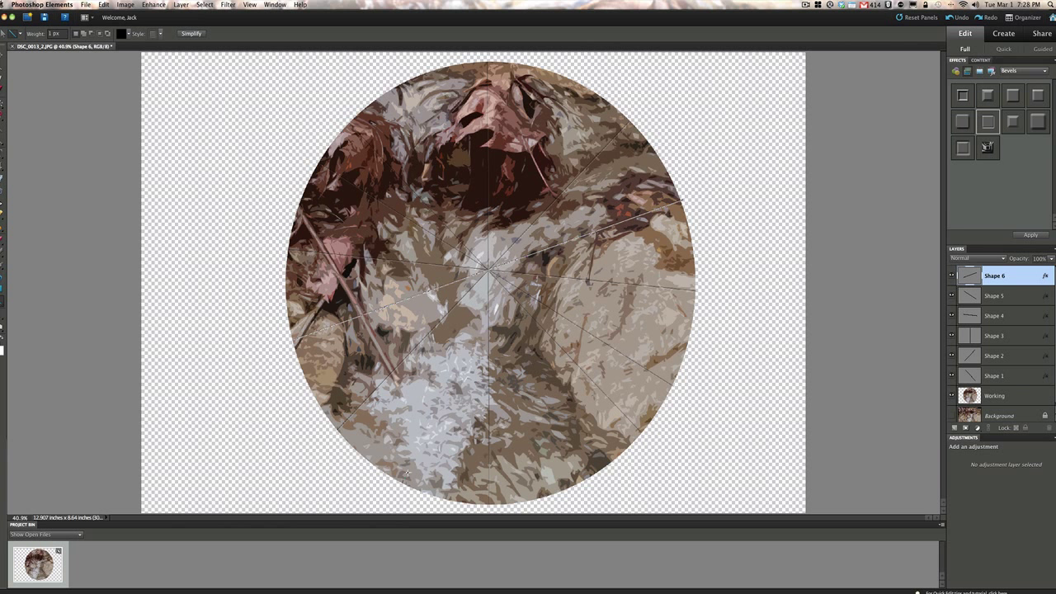
left_click_drag(402, 483, 568, 75)
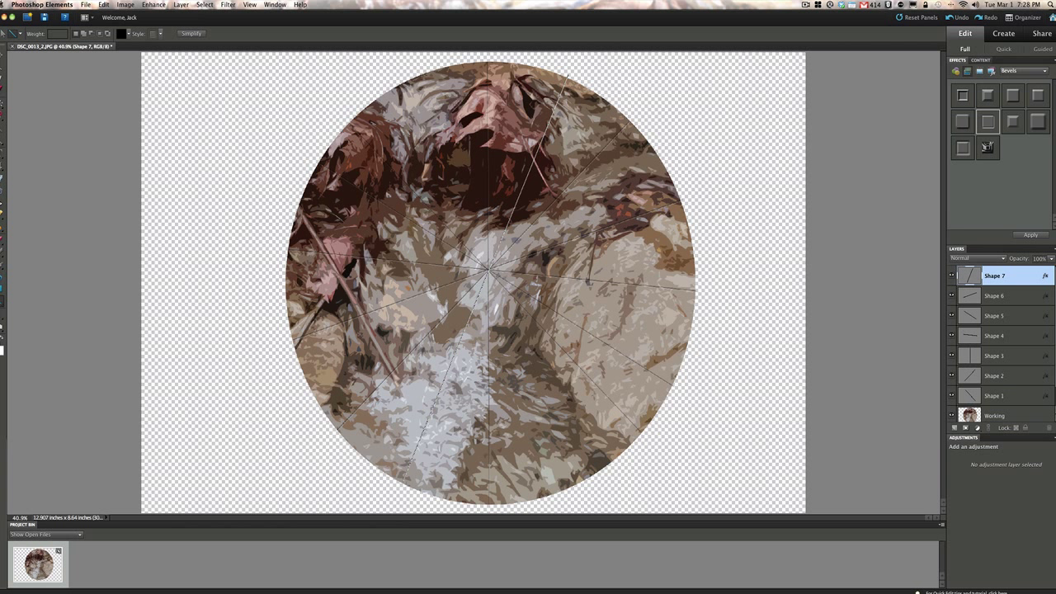
left_click_drag(420, 76, 570, 485)
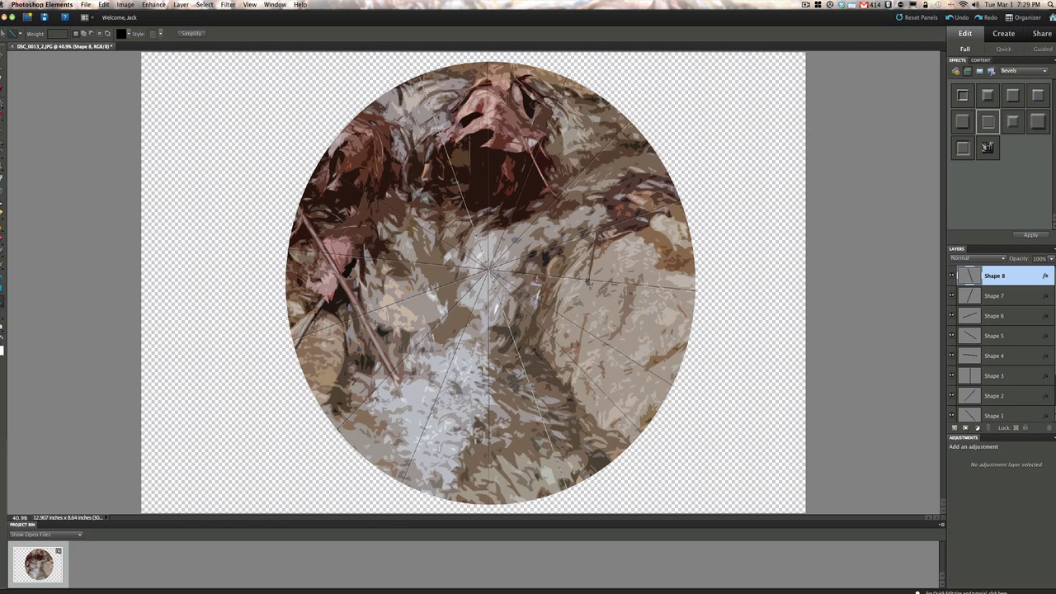
left_click(84, 5)
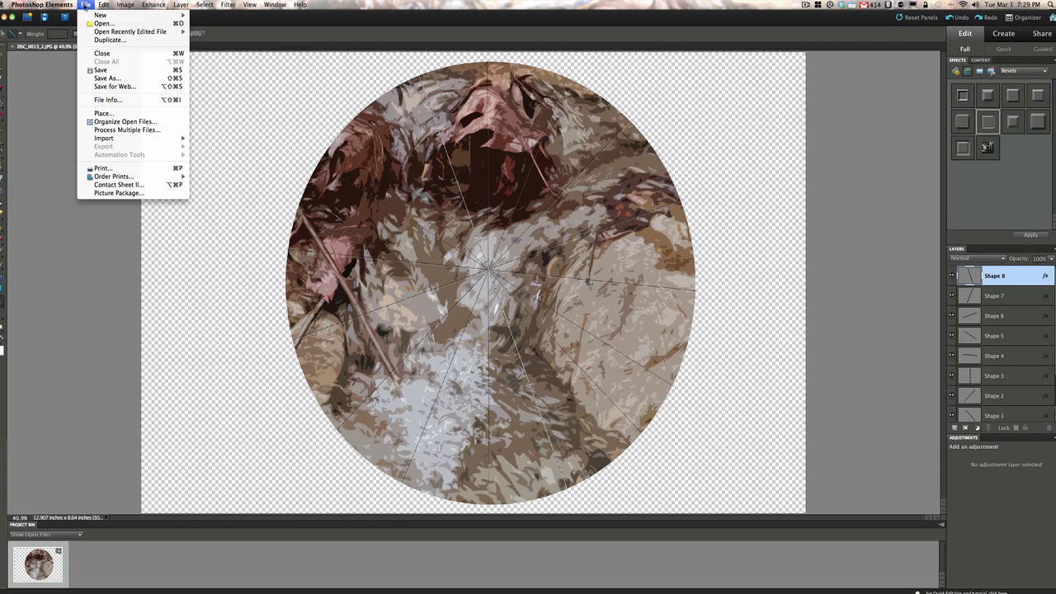
left_click(91, 78)
left_click_drag(511, 106, 457, 79)
left_click(520, 191)
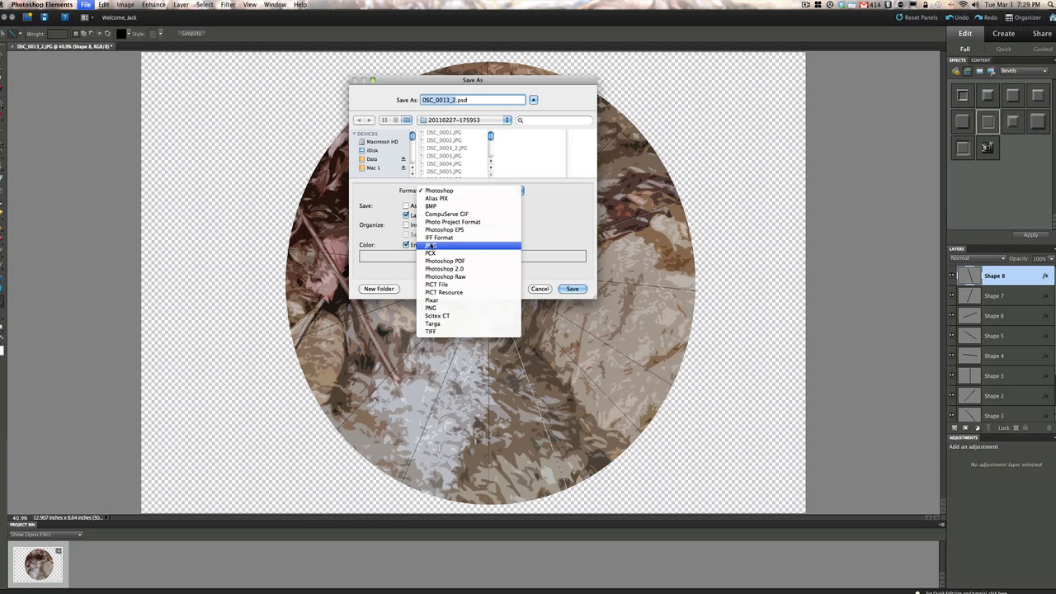
left_click(430, 245)
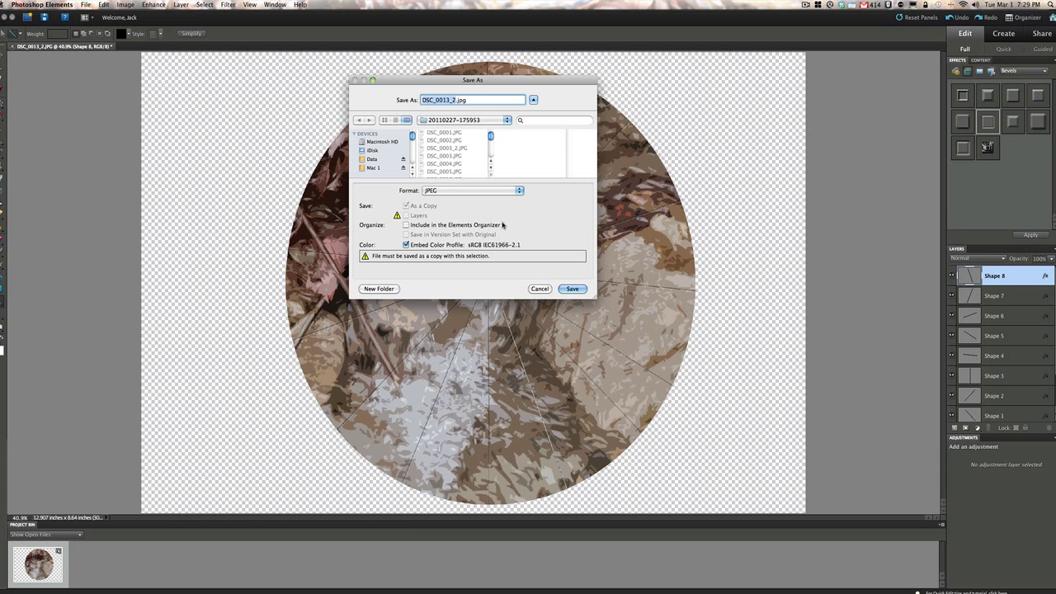
left_click(538, 288)
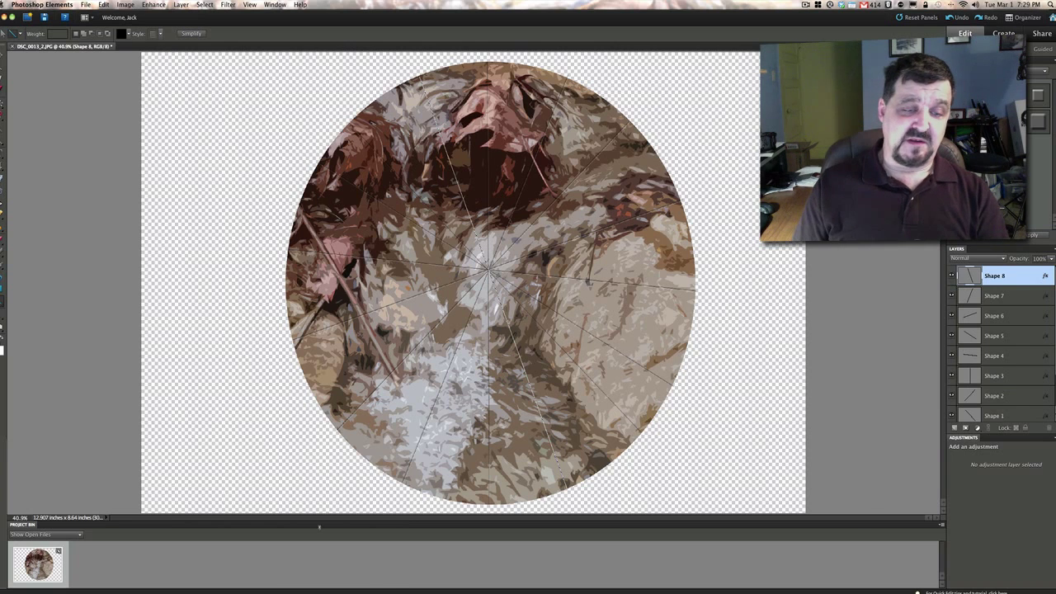
Step: Switch to Firefox and show the Jacks Tech Corner home page in the first tab
left_click(317, 582)
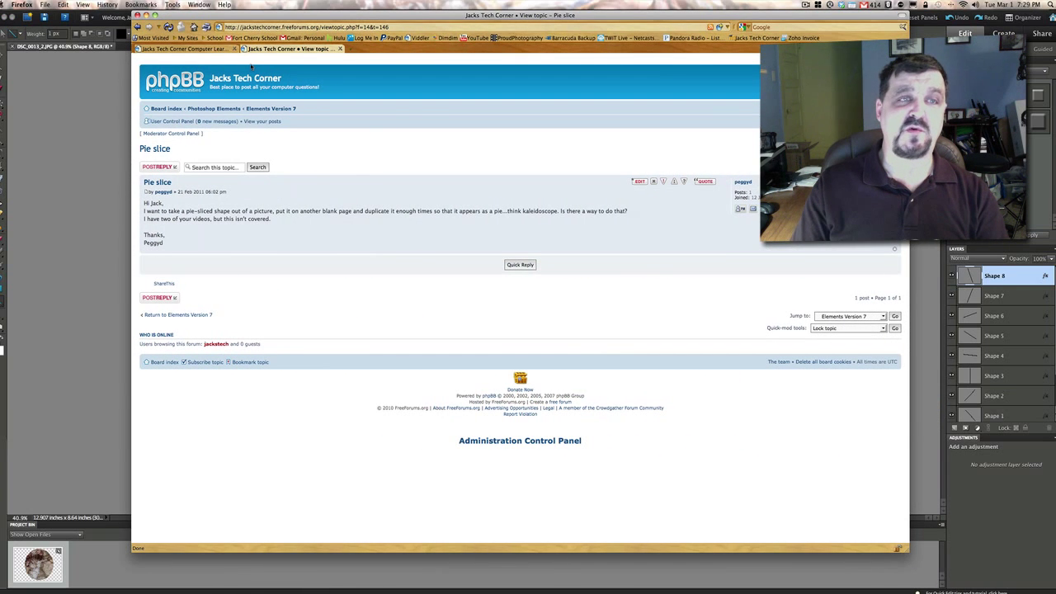
left_click(211, 49)
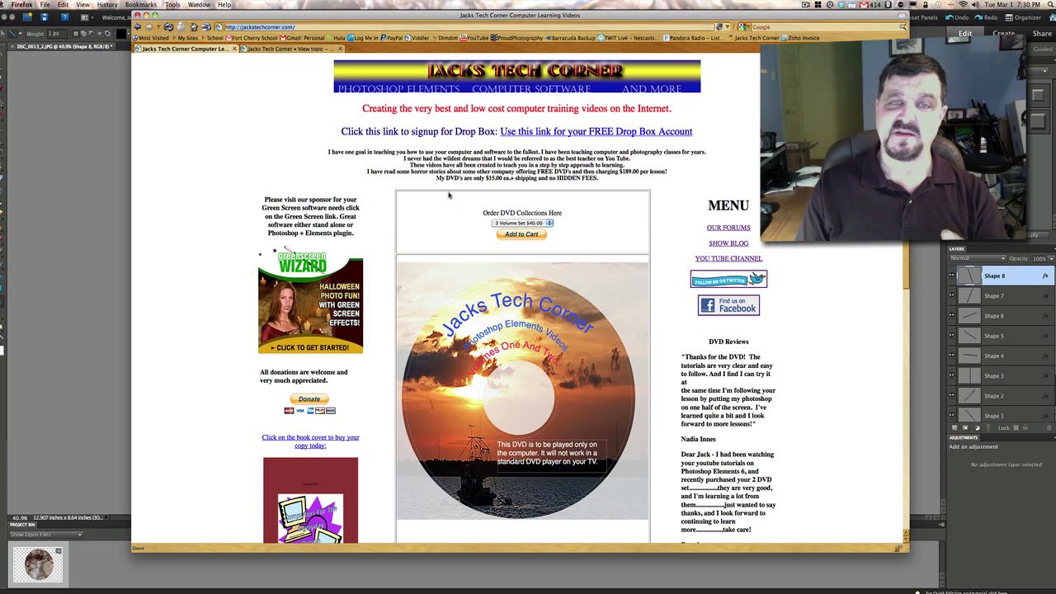
left_click(550, 224)
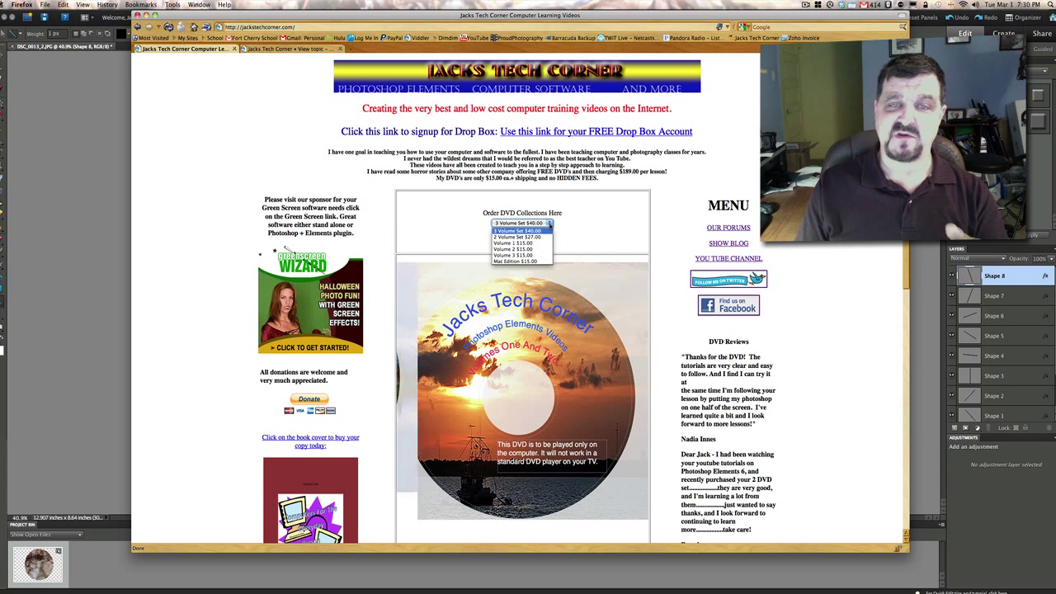
left_click(551, 224)
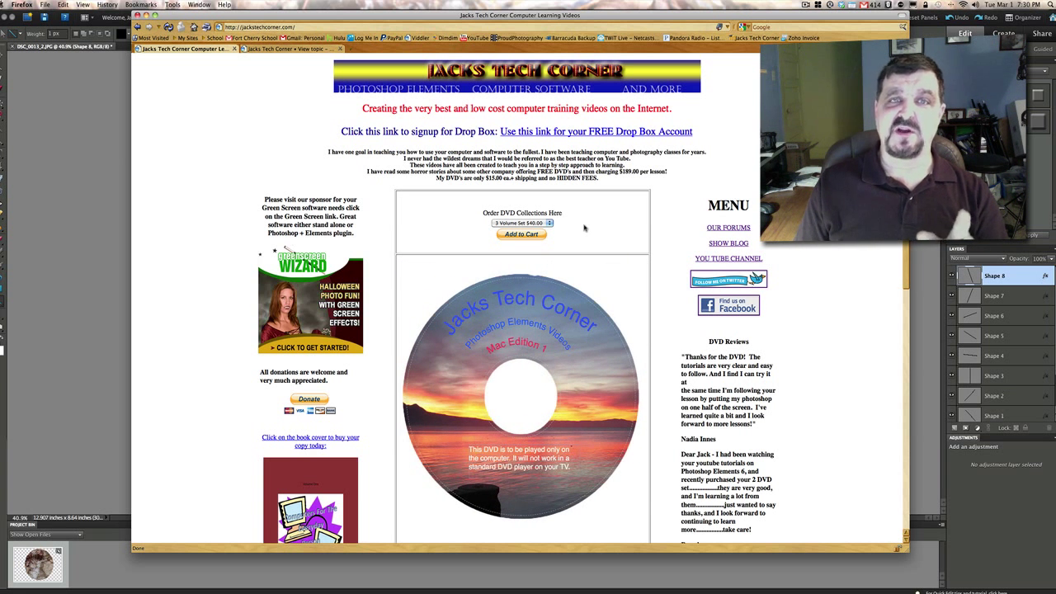
left_click(293, 50)
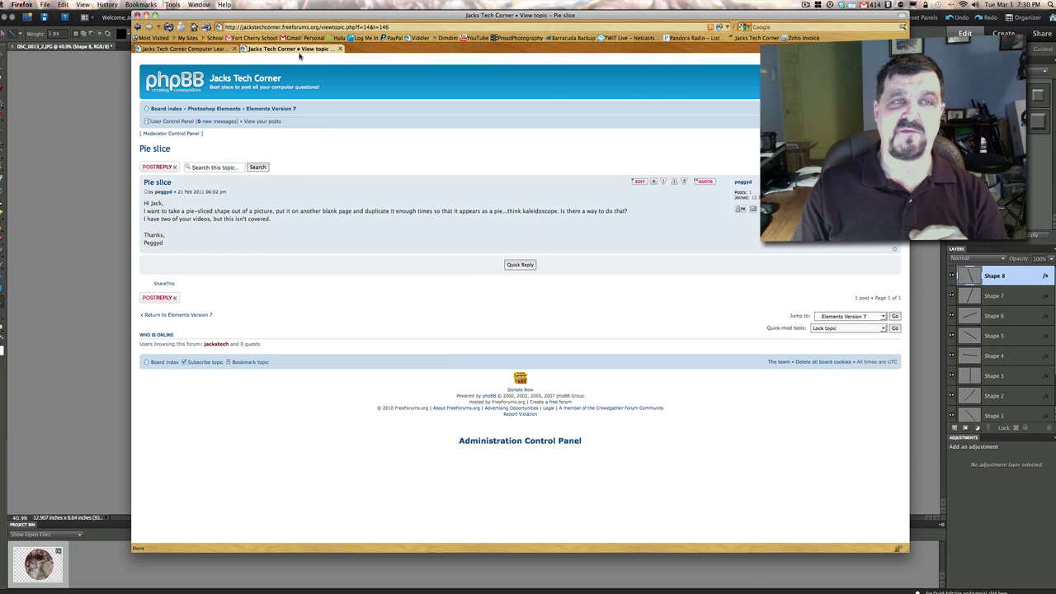
left_click(203, 50)
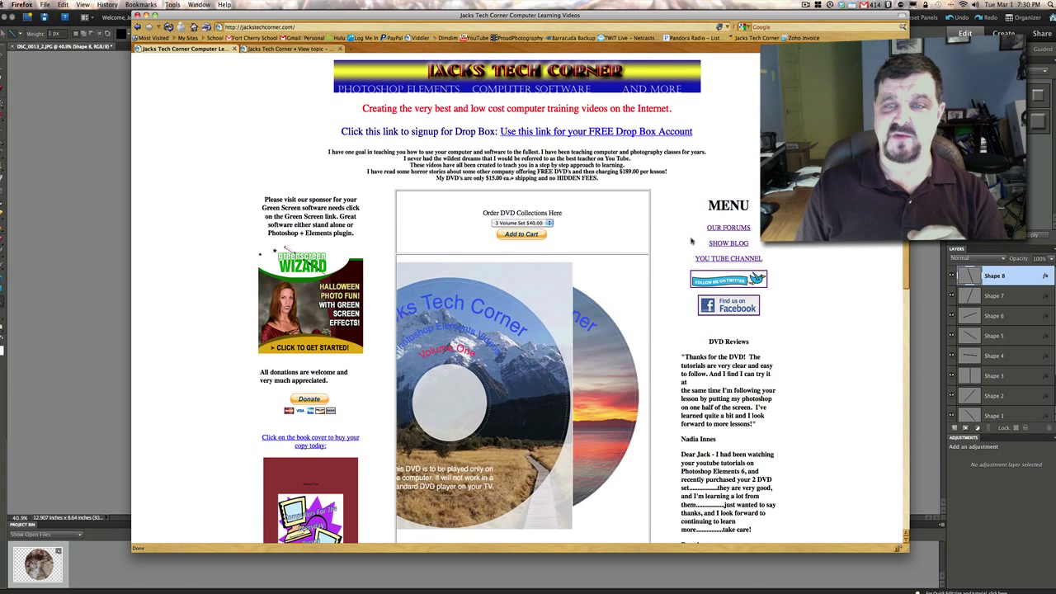